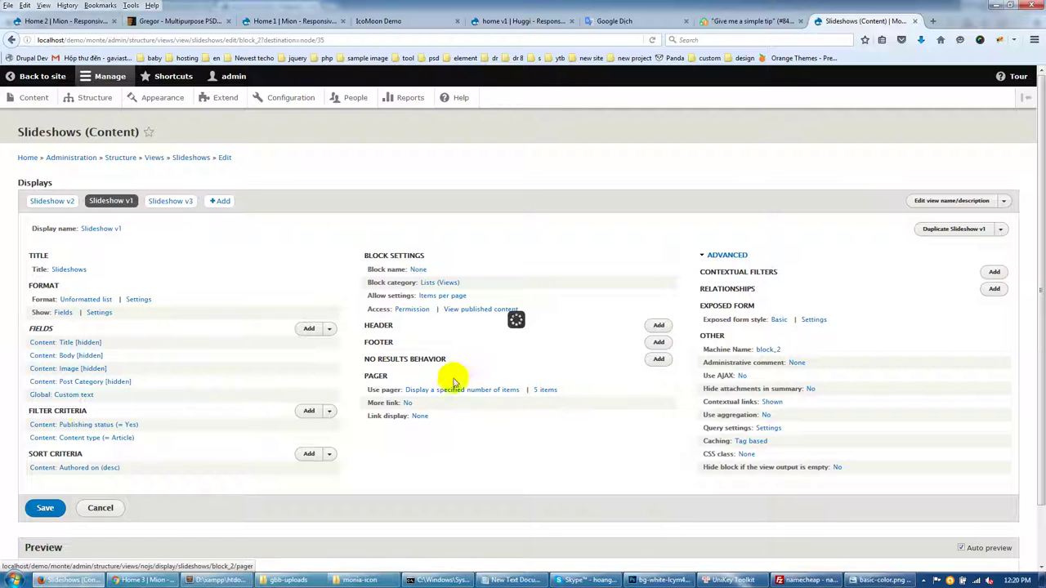
pyautogui.moveTo(27, 413); pyautogui.dragTo(117, 417)
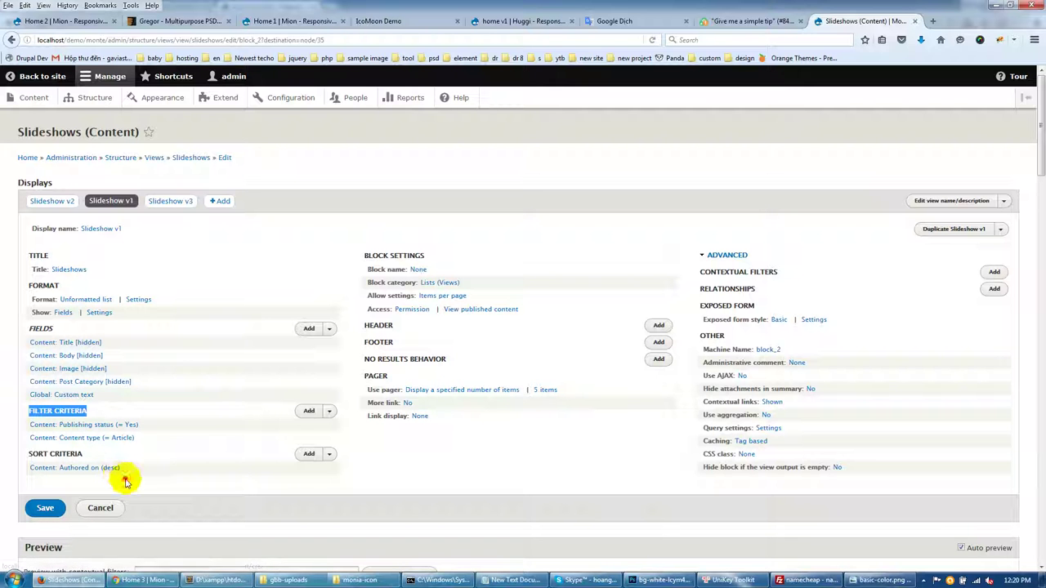
pyautogui.moveTo(122, 479); pyautogui.dragTo(88, 462)
pyautogui.click(9, 462)
pyautogui.click(115, 456)
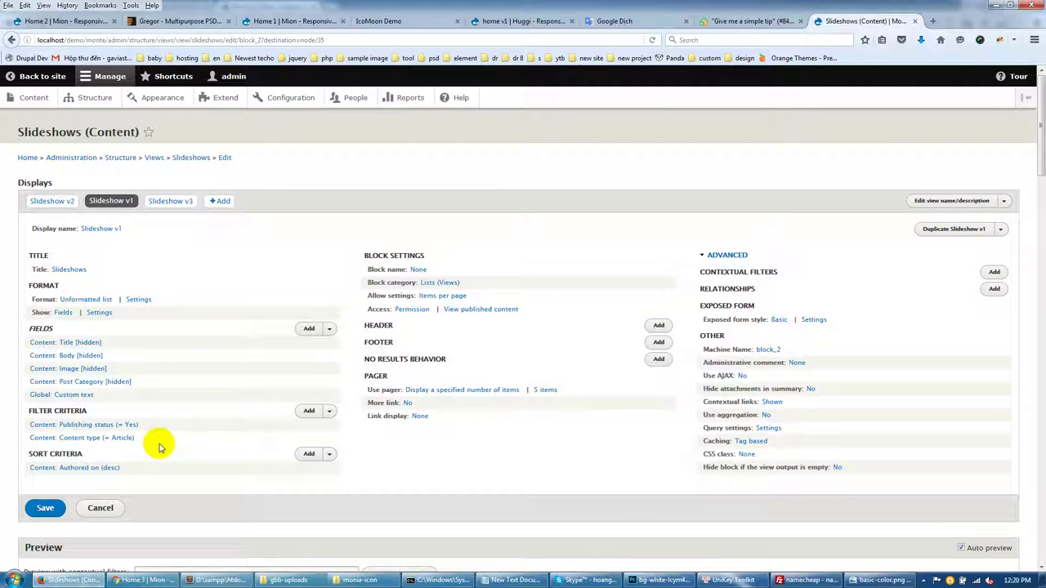
# - Start adding a filter criterion to the Slideshow v1 display and restrict it to this block (override)
pyautogui.click(306, 411)
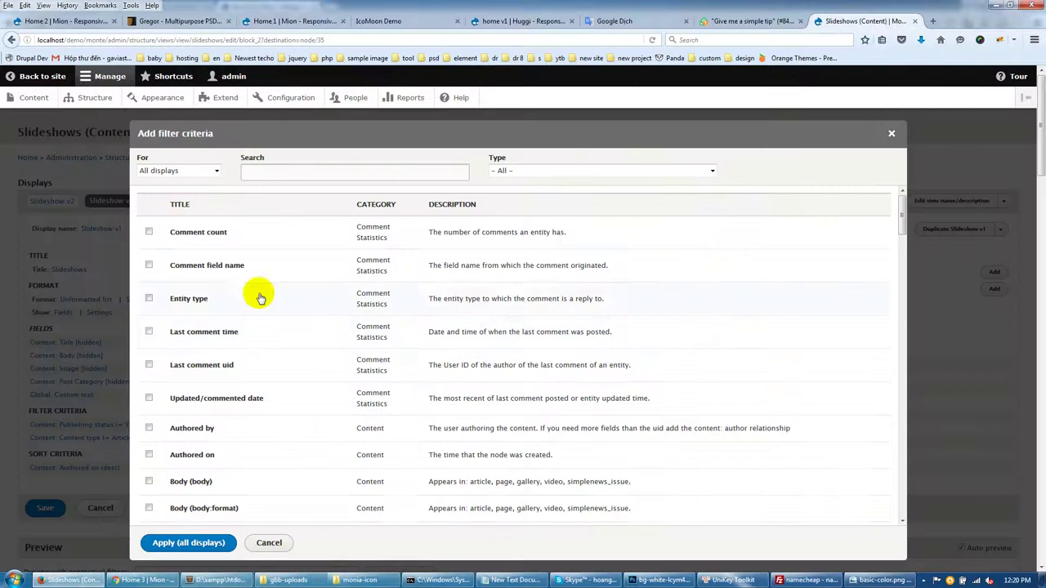
pyautogui.click(200, 172)
pyautogui.click(180, 195)
pyautogui.click(254, 173)
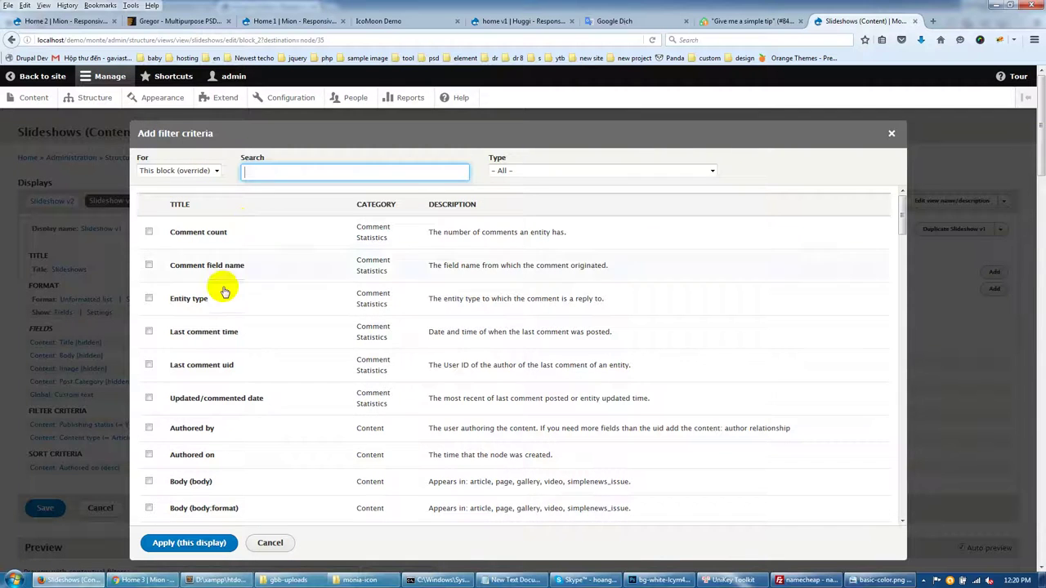
# - Search the available filter criteria for "article ty" and add Post type (field_post_type) to this display
pyautogui.scroll(-3, 196, 451)
pyautogui.scroll(-15, 196, 452)
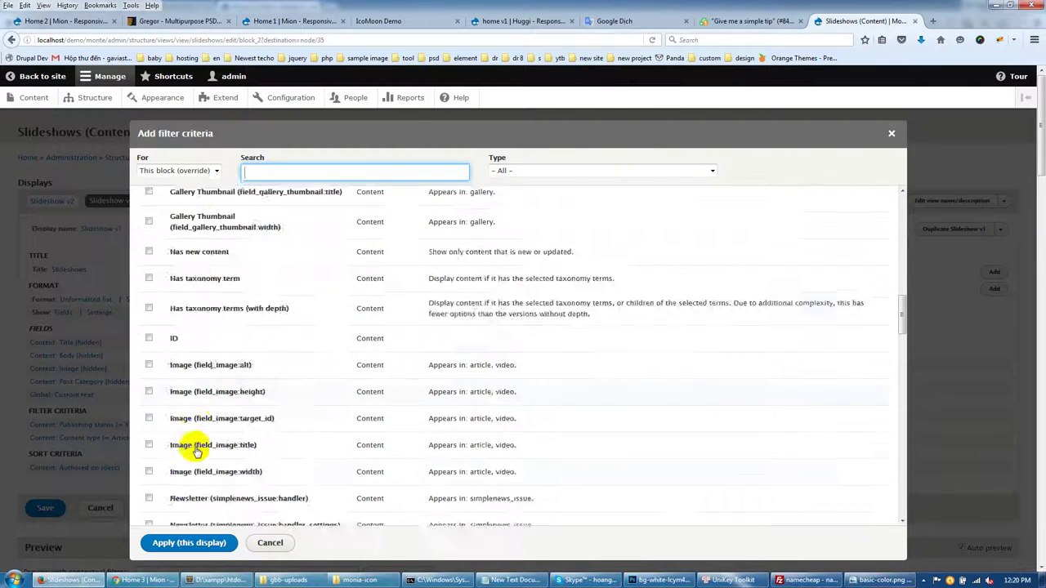
pyautogui.scroll(-10, 200, 450)
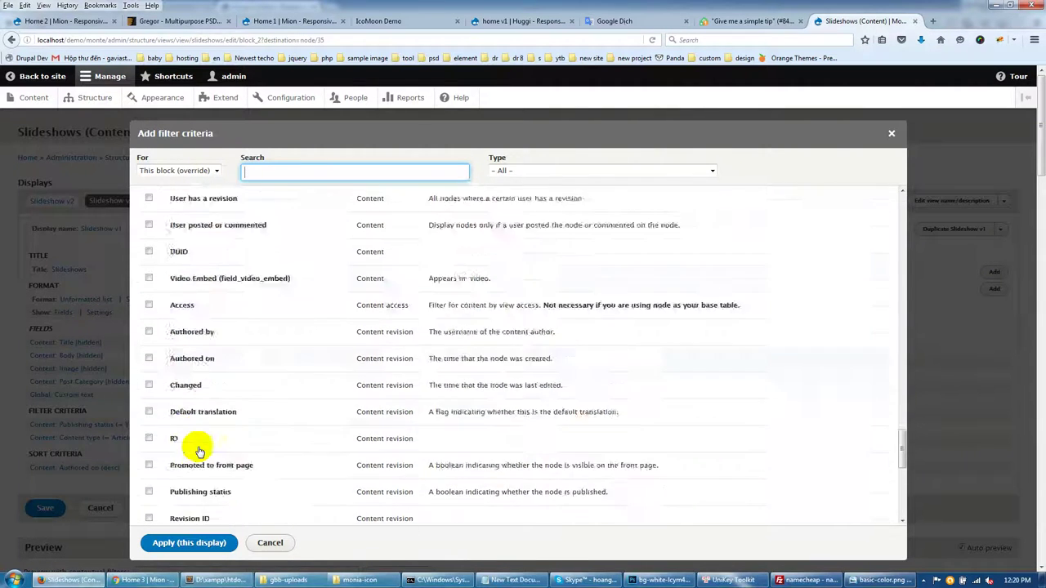
pyautogui.scroll(5, 245, 327)
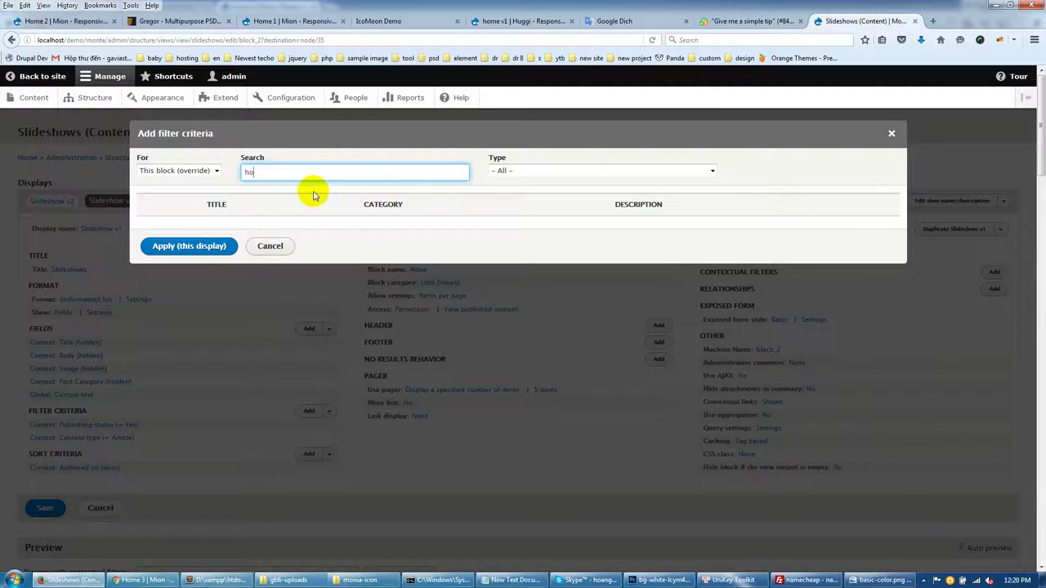
pyautogui.press('BackSpace')
pyautogui.write('s')
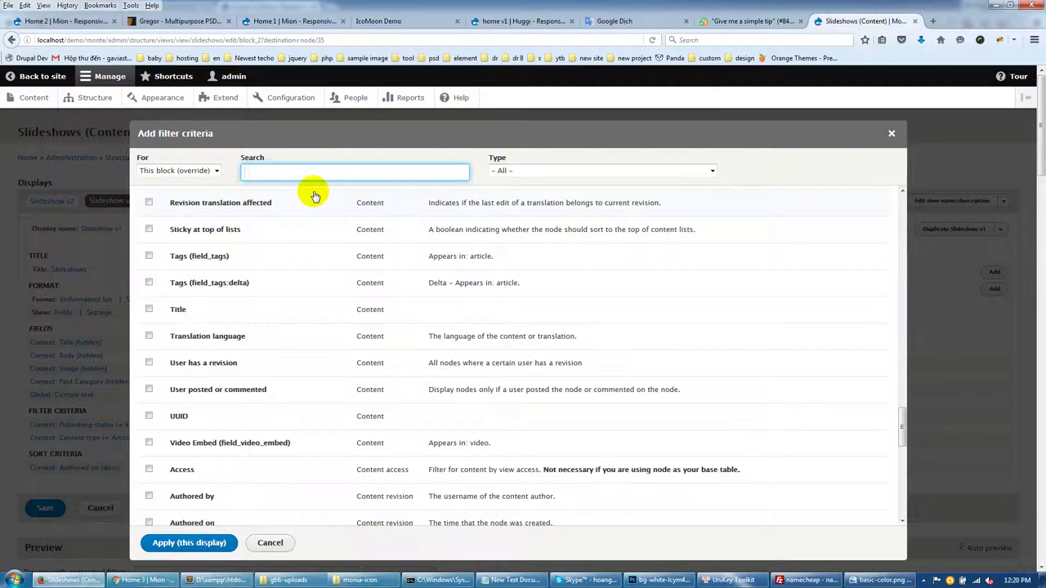
pyautogui.write('article ty')
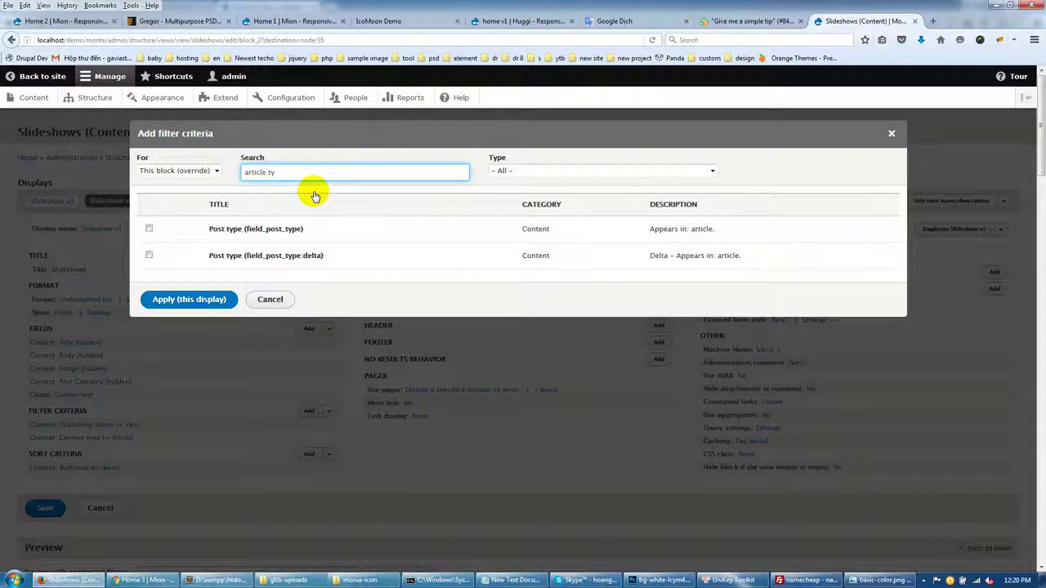
pyautogui.click(294, 232)
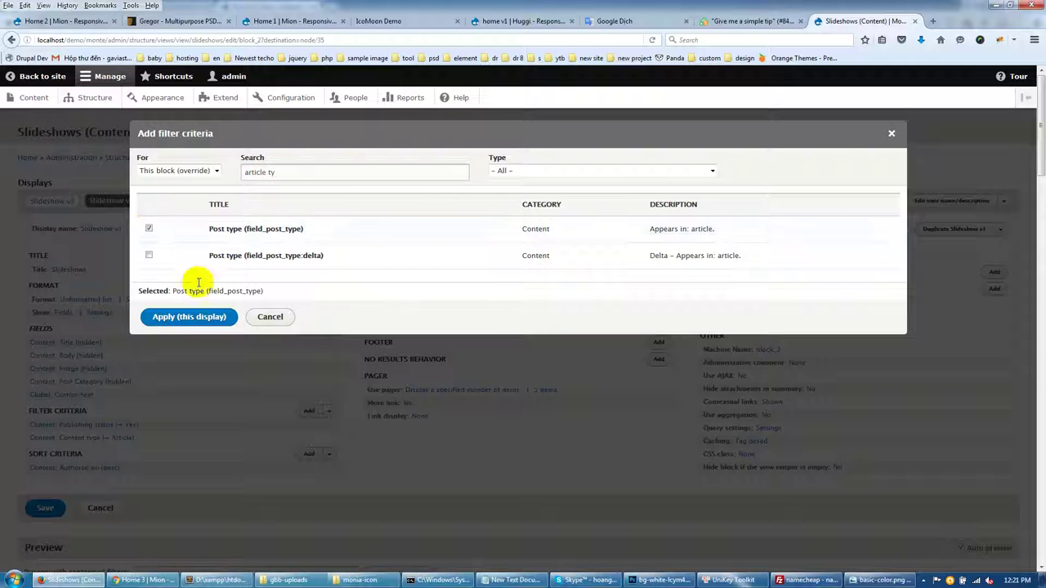
pyautogui.click(176, 320)
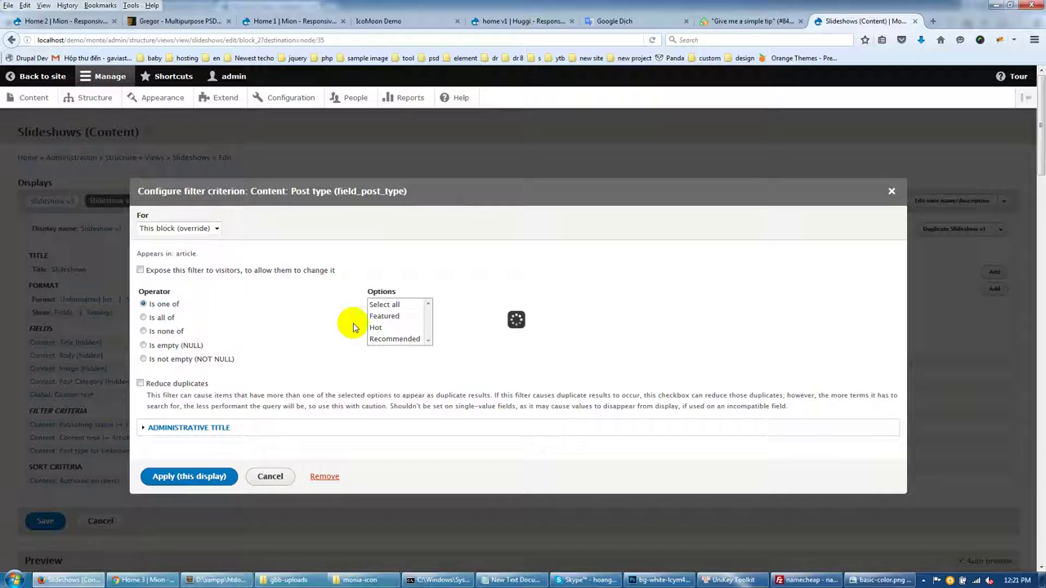
# - Set the Post type filter to match the Hot option and apply it to this display
pyautogui.click(385, 307)
pyautogui.click(381, 316)
pyautogui.click(380, 338)
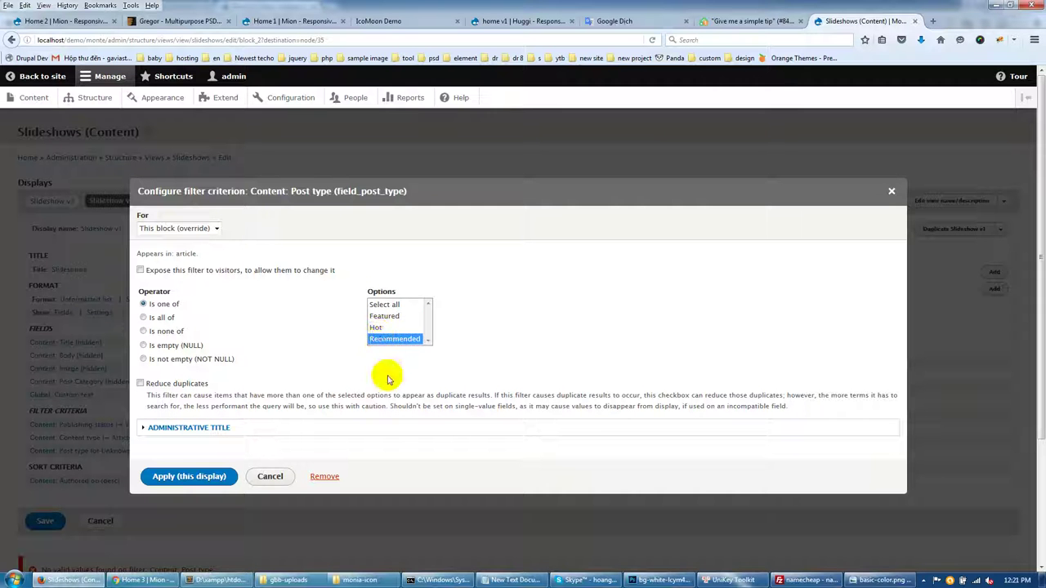
pyautogui.click(382, 328)
pyautogui.click(182, 479)
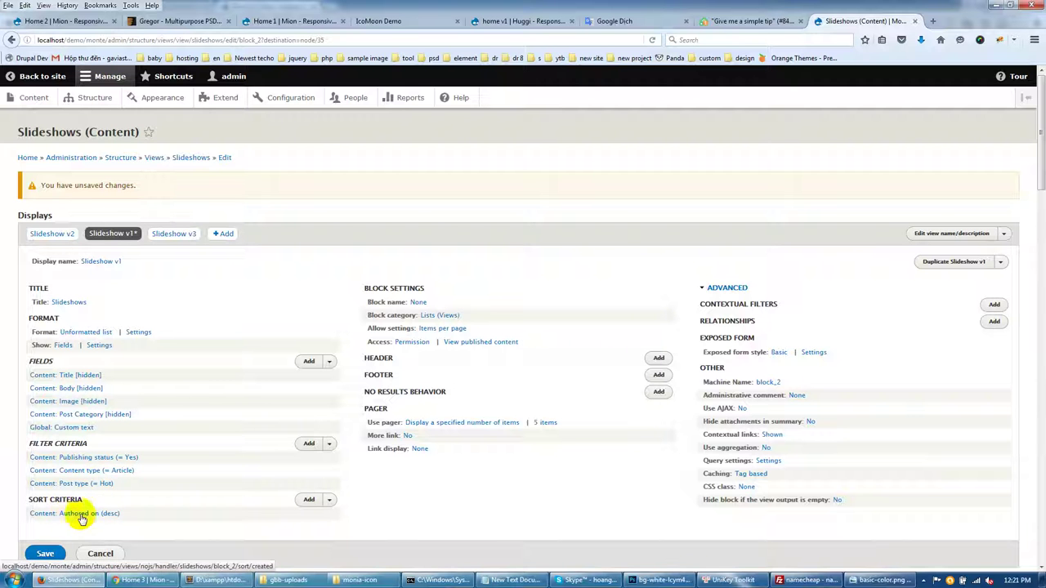
# - Add the Content: ID sort criterion in ascending order for this block only and save the Slideshows view
pyautogui.click(308, 500)
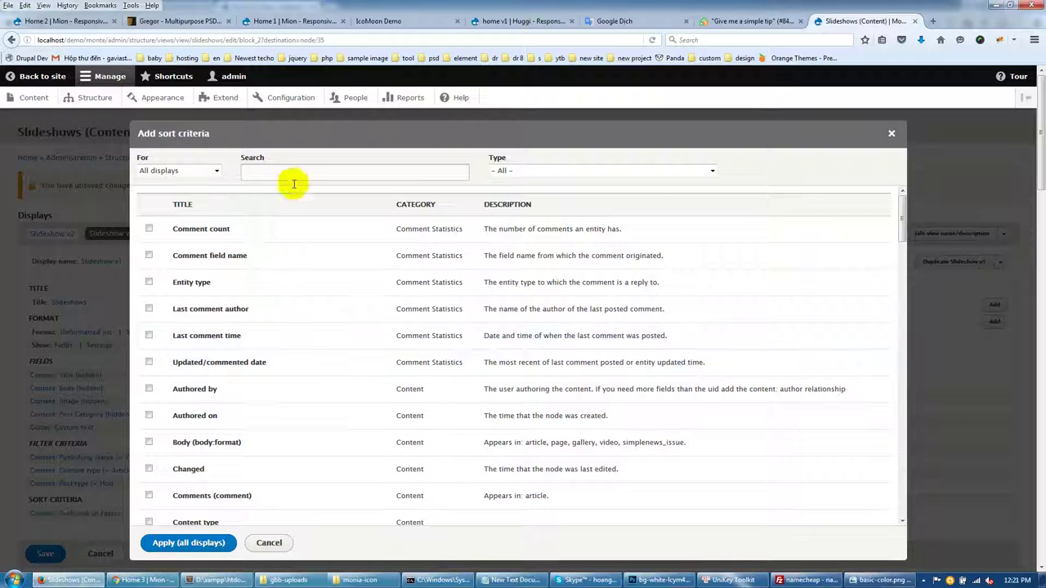
pyautogui.click(205, 173)
pyautogui.click(190, 196)
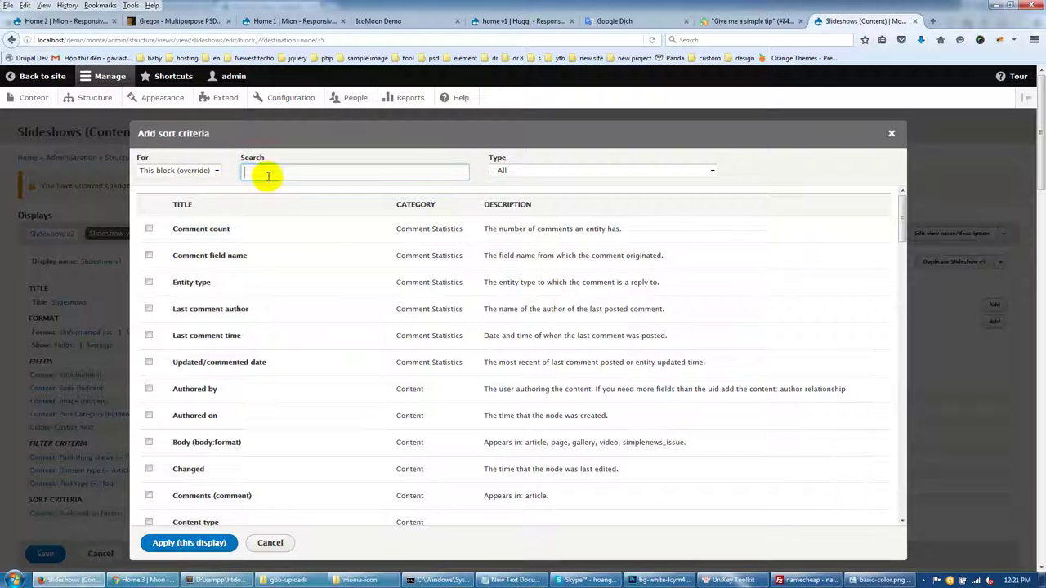
pyautogui.scroll(-6, 241, 392)
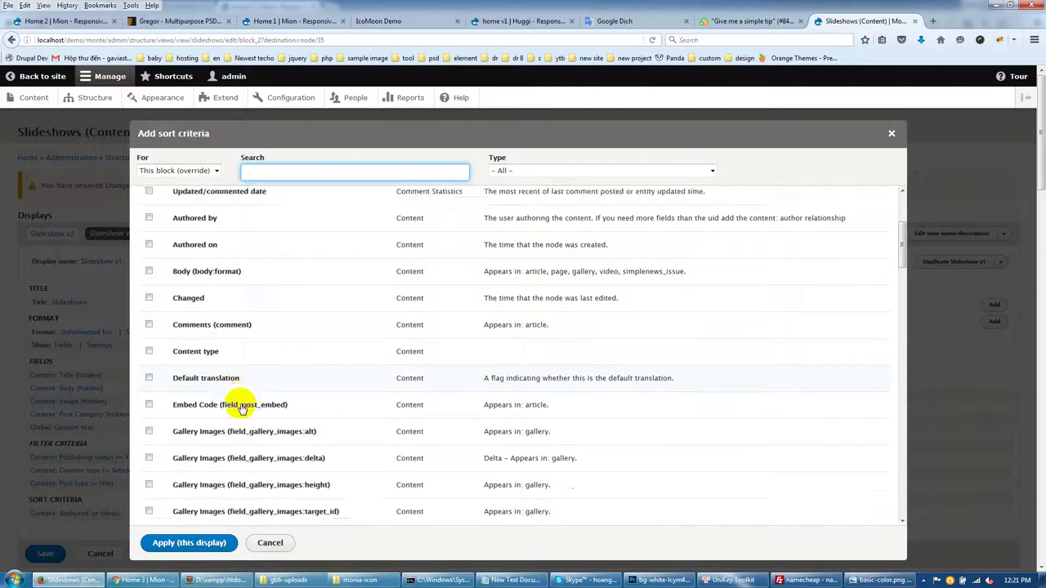
pyautogui.scroll(-8, 241, 408)
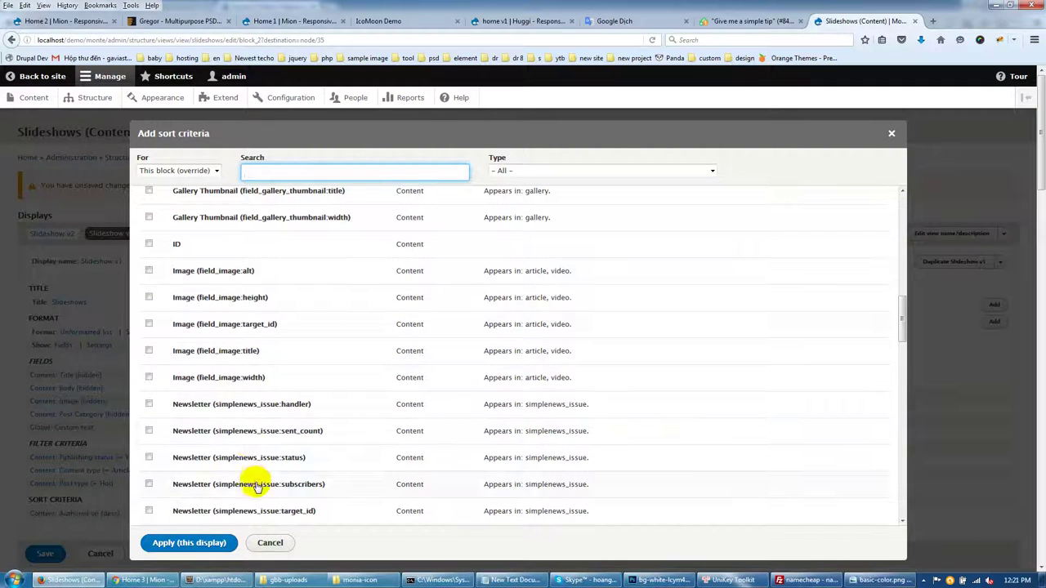
pyautogui.click(185, 244)
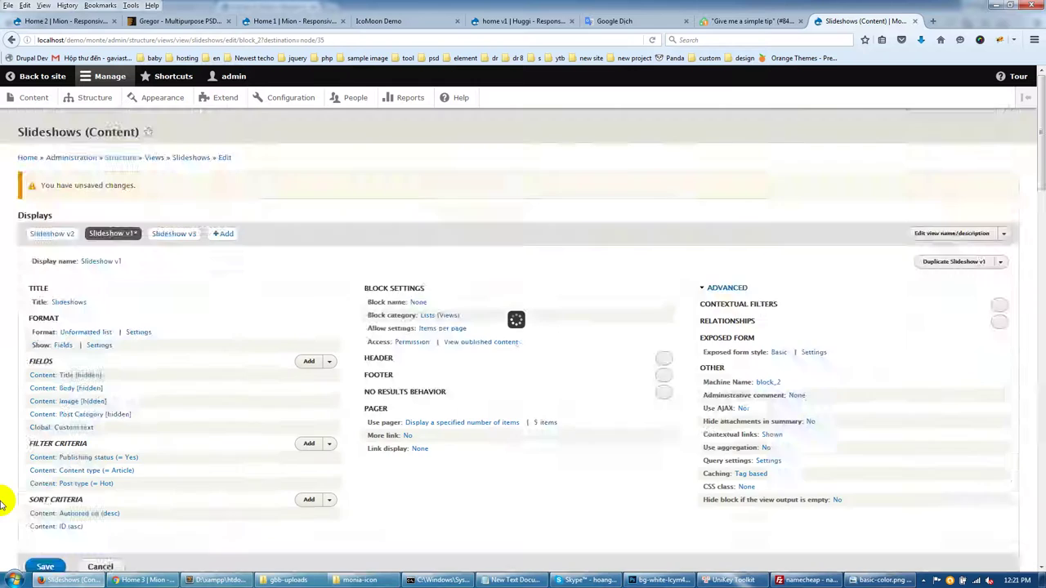
pyautogui.scroll(-3, 17, 457)
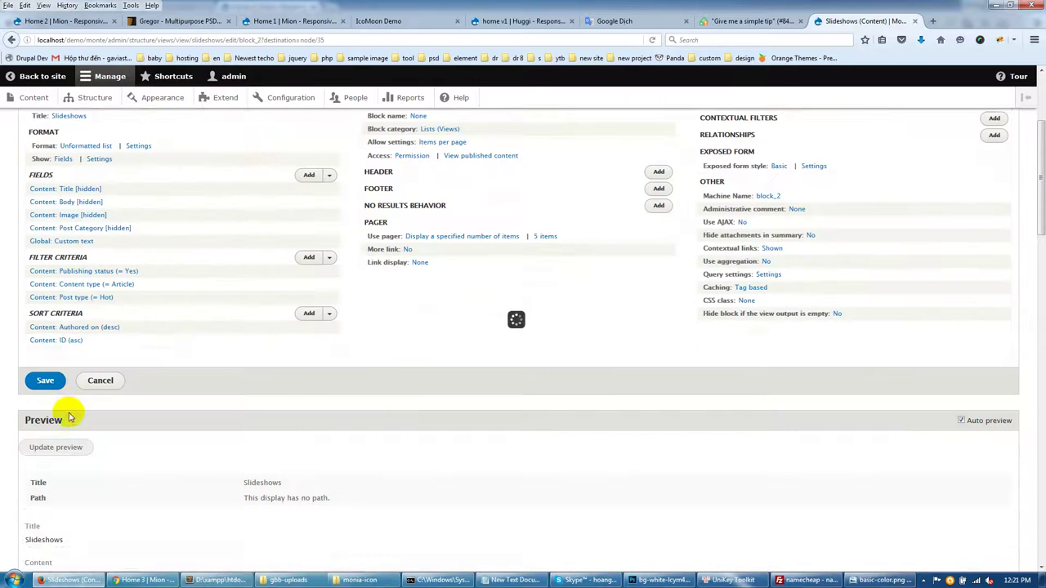
pyautogui.click(46, 382)
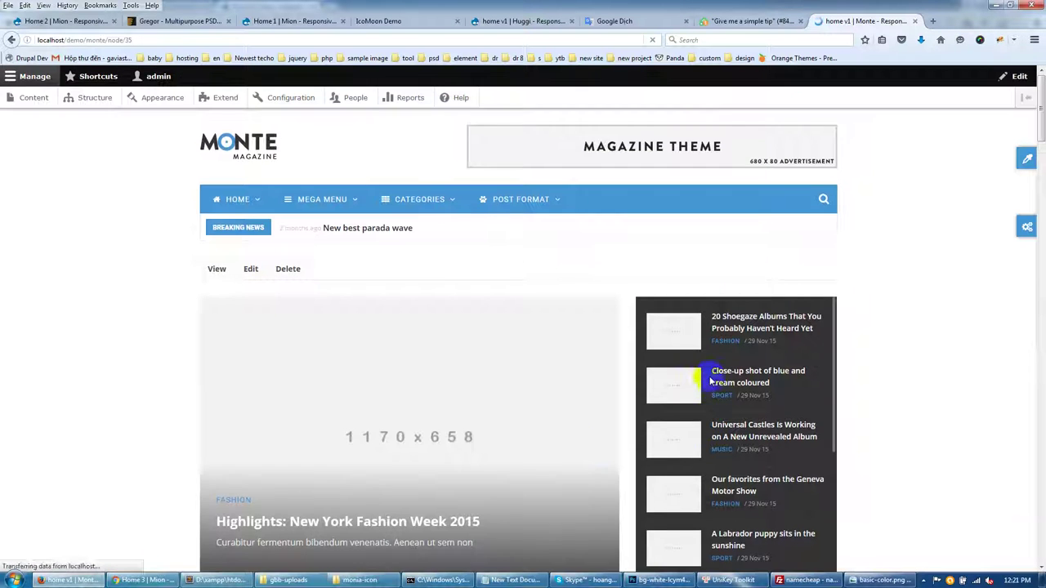
# - Open the view behind the post list beside the home page slideshow and examine its filter and sort criteria
pyautogui.scroll(-3, 323, 466)
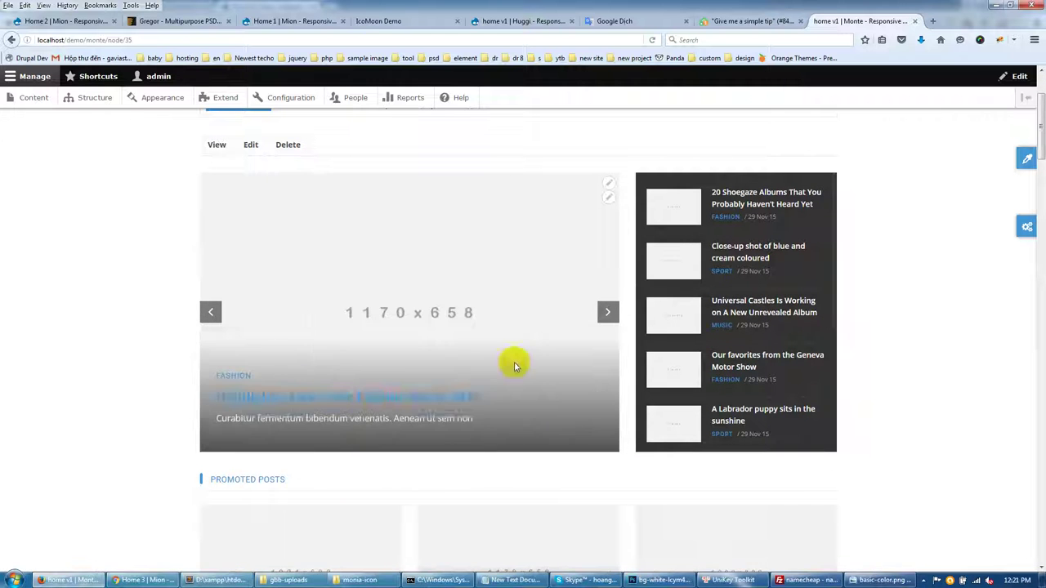
pyautogui.click(826, 183)
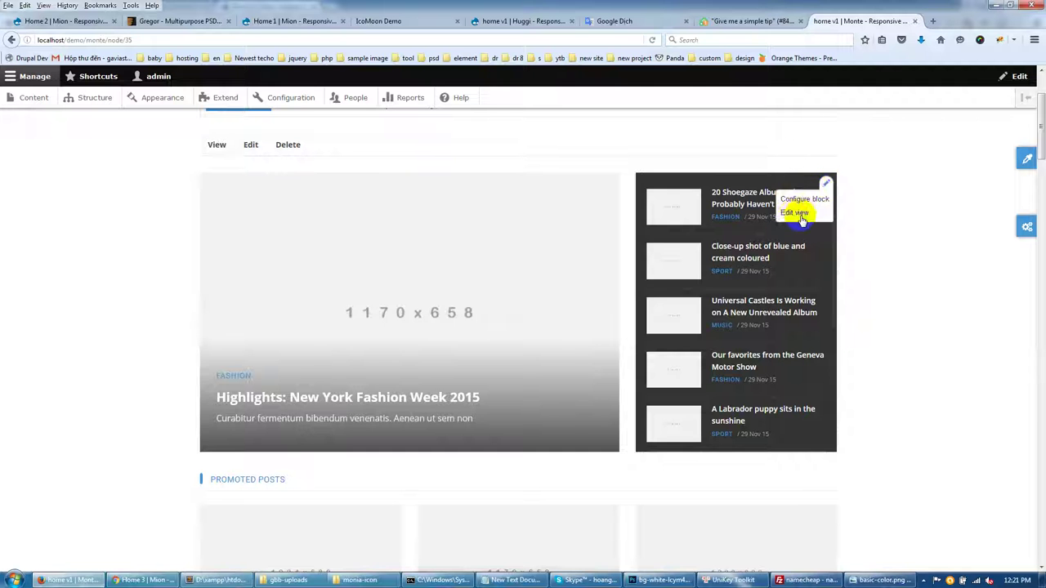
pyautogui.click(799, 214)
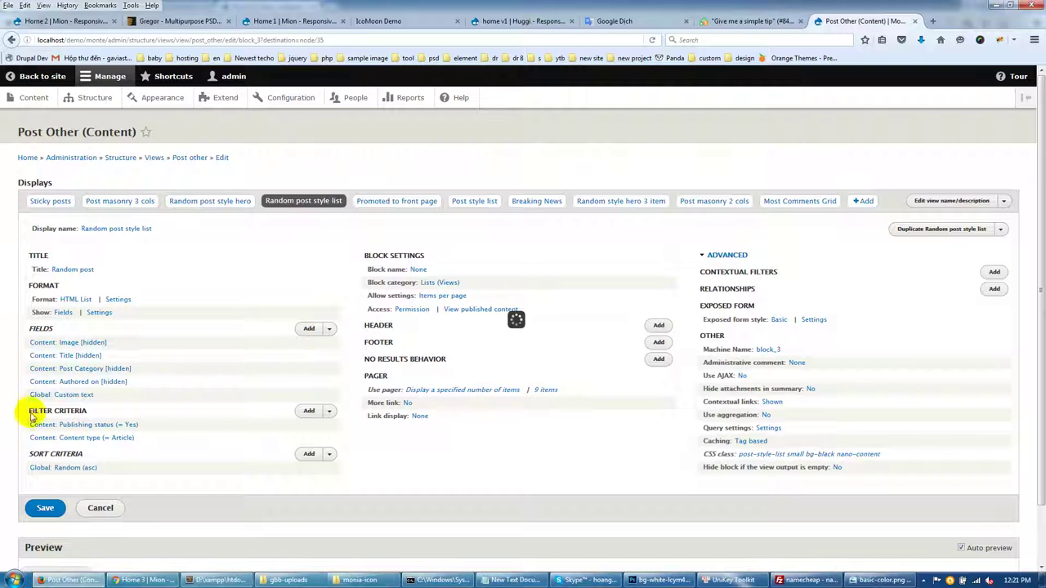
pyautogui.moveTo(36, 411); pyautogui.dragTo(123, 411)
pyautogui.click(84, 414)
pyautogui.moveTo(35, 410); pyautogui.dragTo(104, 410)
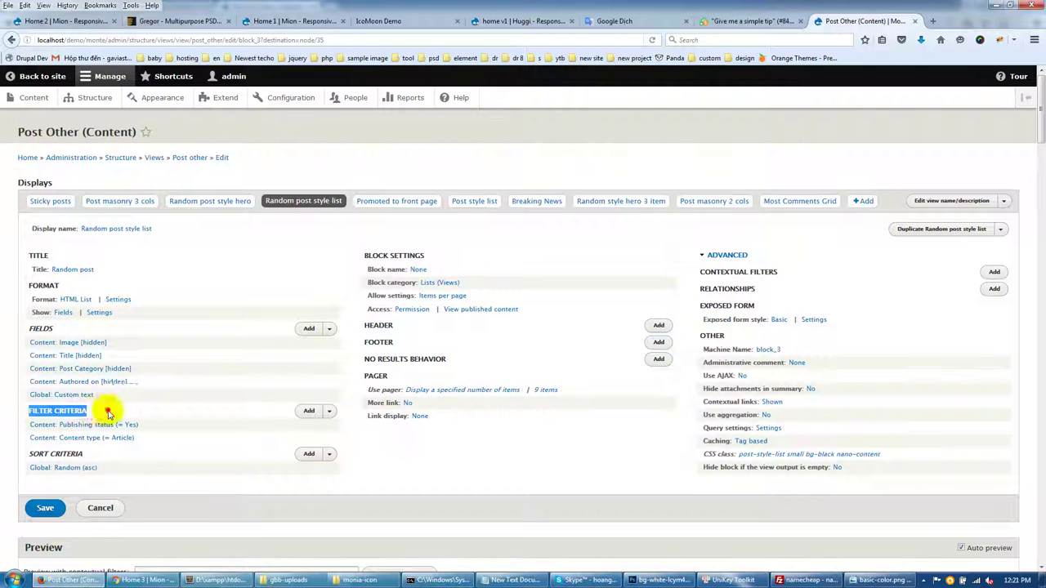
pyautogui.click(156, 482)
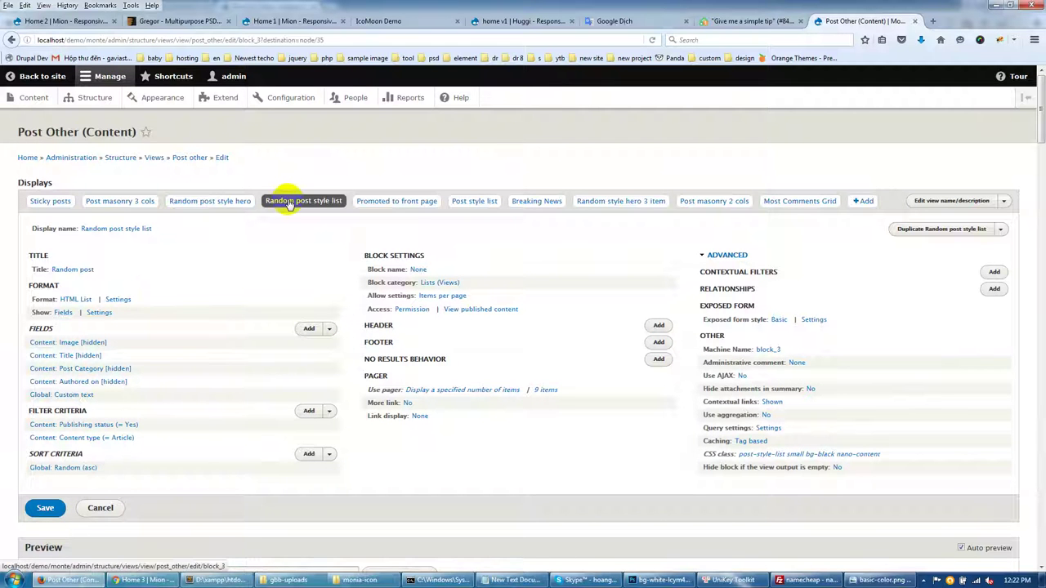
# - Go to the list of site views and open the Post Other view for editing
pyautogui.click(82, 97)
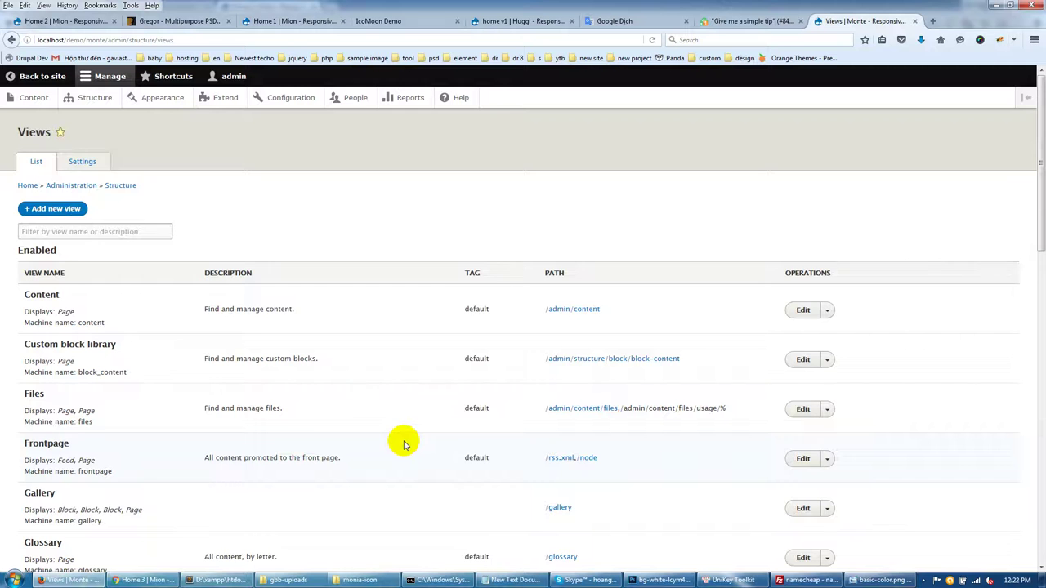
pyautogui.scroll(-3, 81, 376)
pyautogui.scroll(-6, 88, 401)
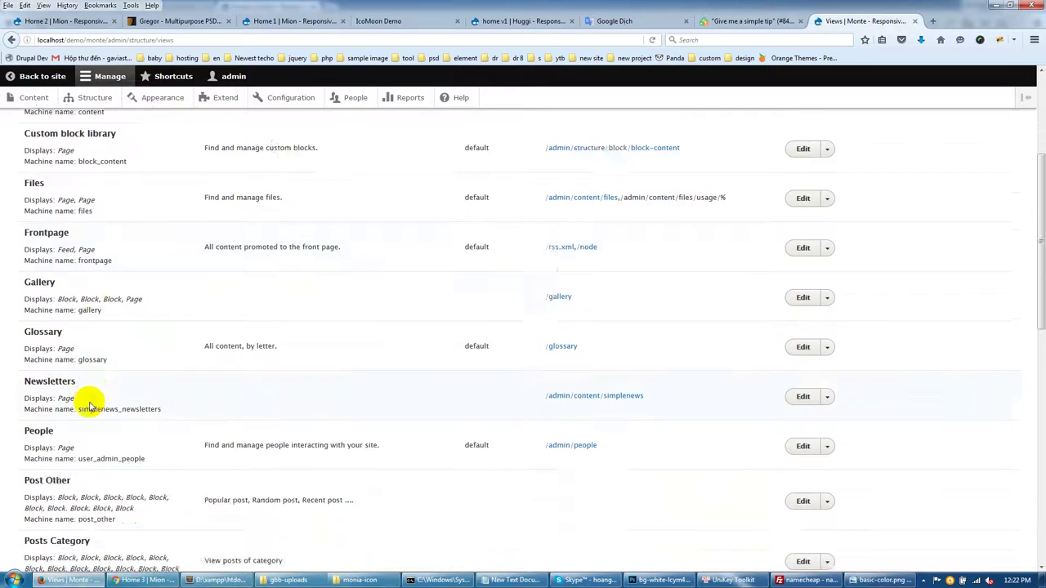
pyautogui.click(802, 338)
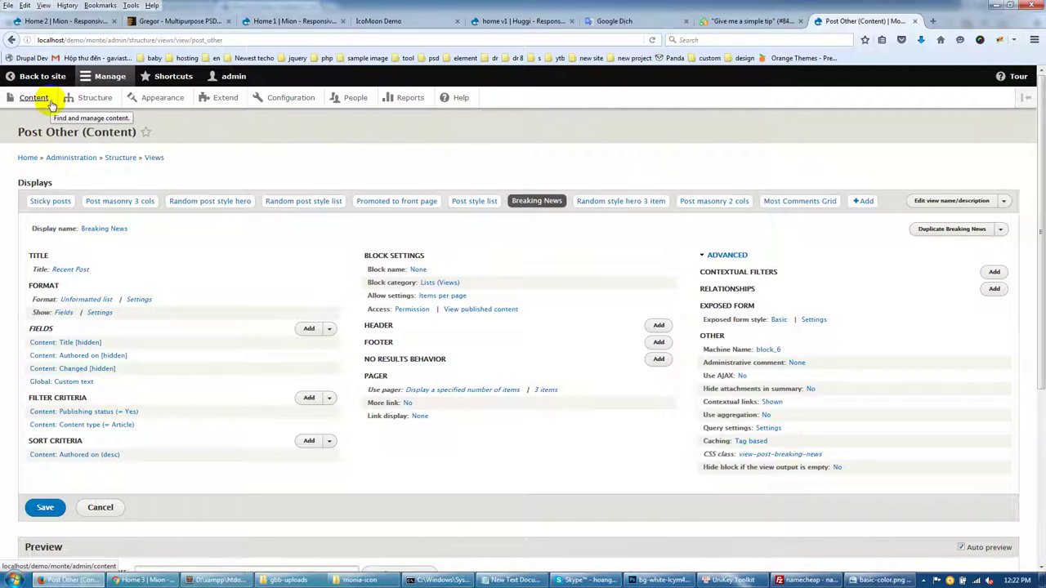
# - Review the blocks assigned to the promotion and content regions in the block layout, and show the Gavias Monte block region demonstration
pyautogui.click(96, 98)
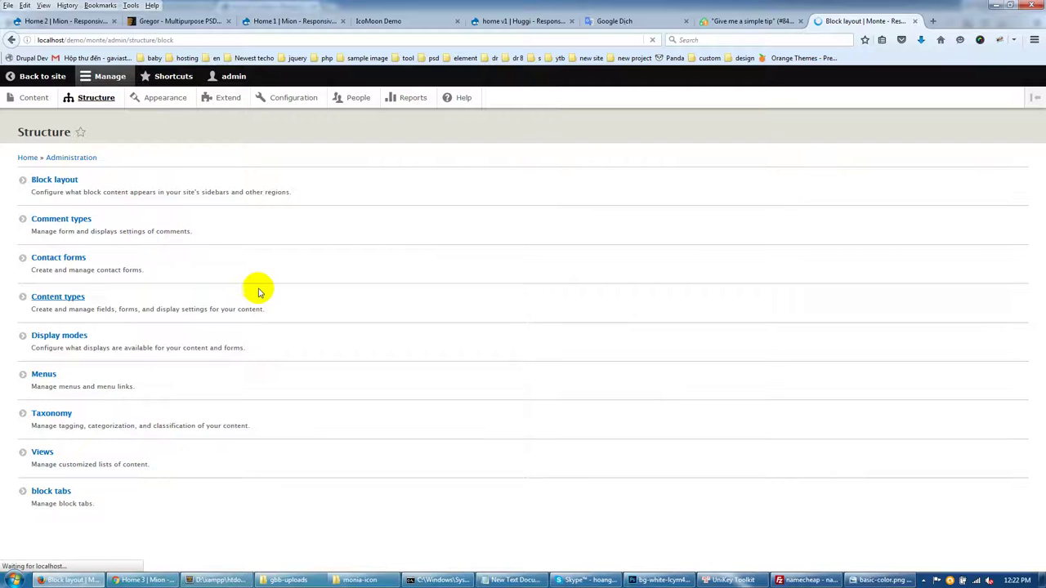
pyautogui.scroll(-10, 238, 383)
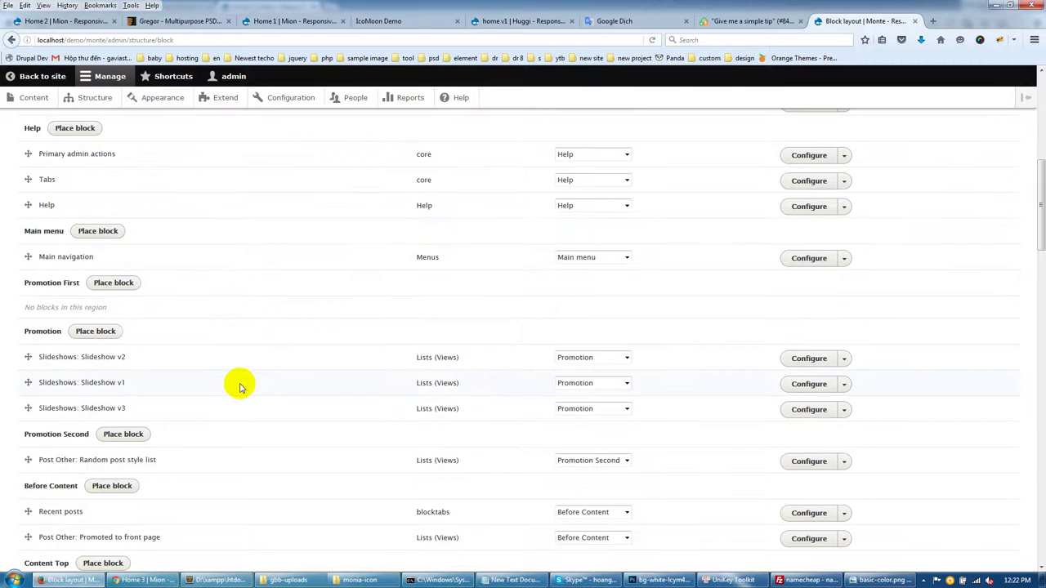
pyautogui.scroll(-3, 155, 420)
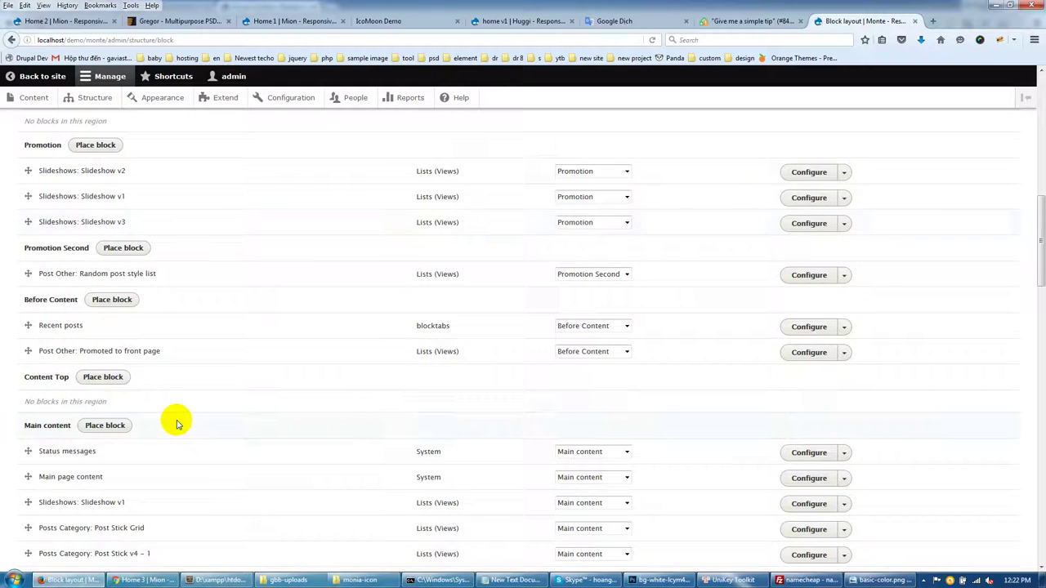
pyautogui.scroll(1, 133, 241)
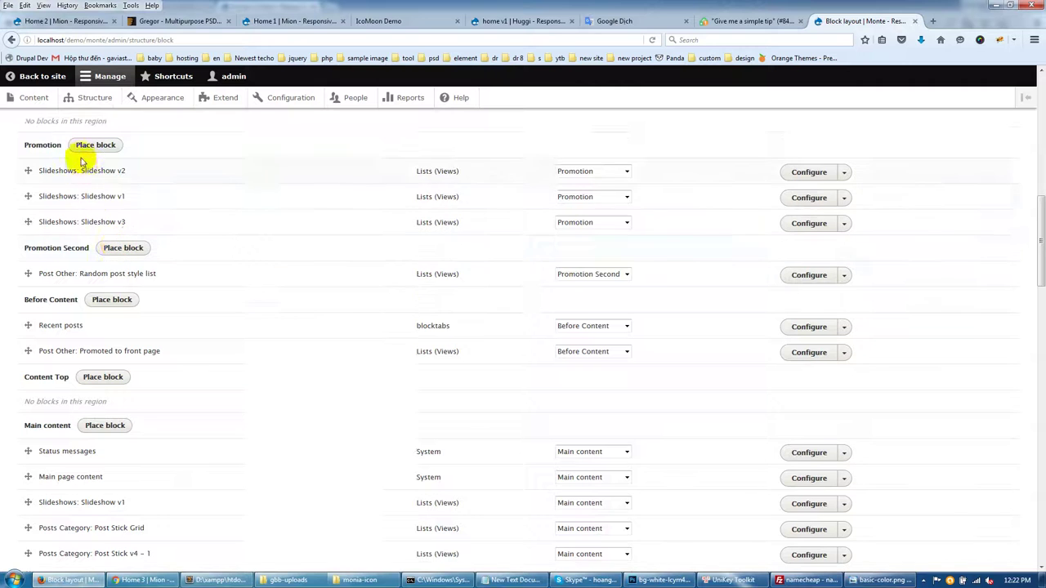
pyautogui.scroll(15, 59, 245)
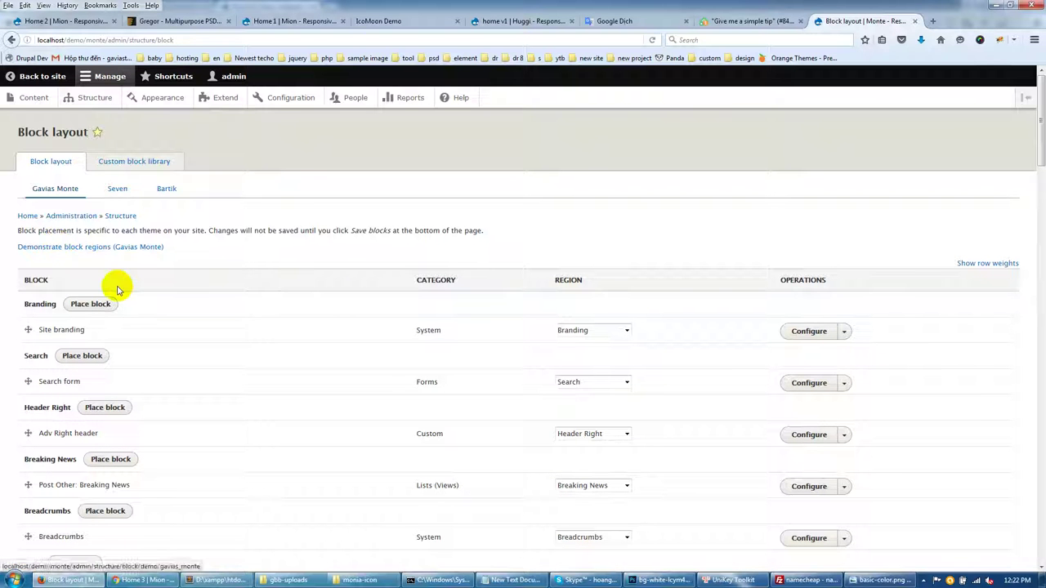
pyautogui.click(124, 247)
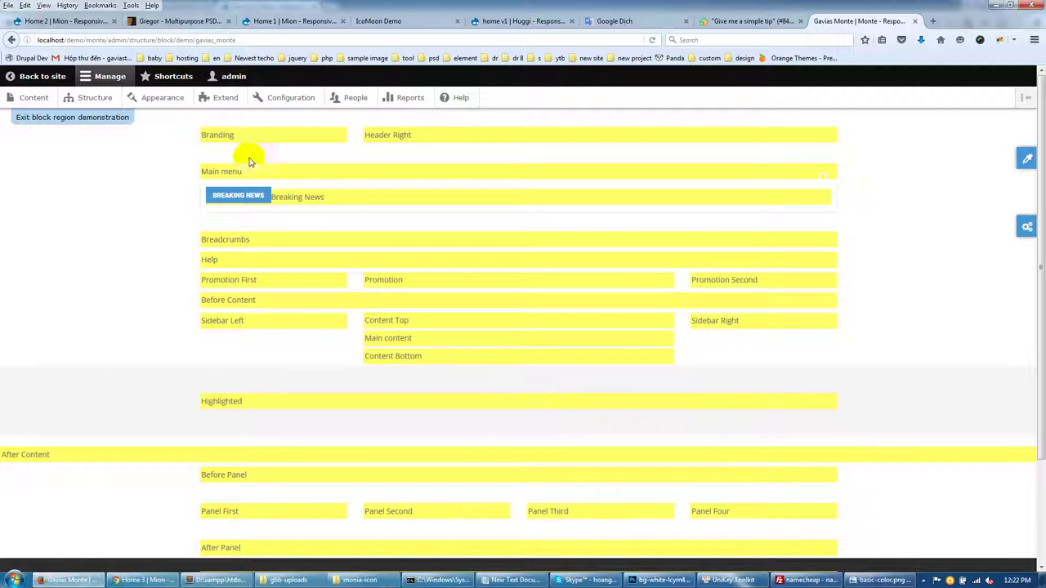
pyautogui.doubleClick(367, 135)
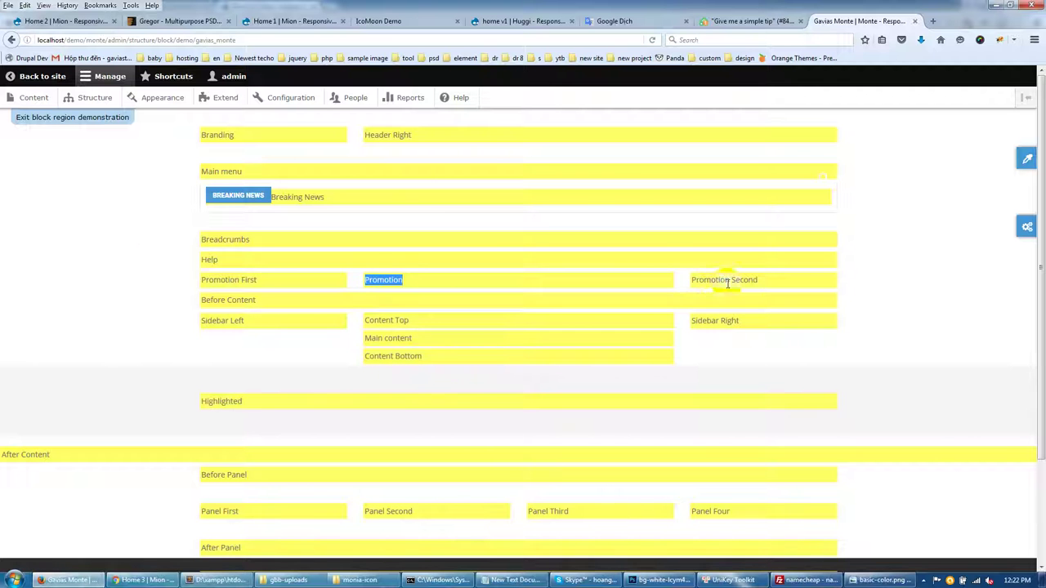
# - Exit the block region demonstration and review the slideshow blocks assigned to the Promotion region in the block layout
pyautogui.click(72, 117)
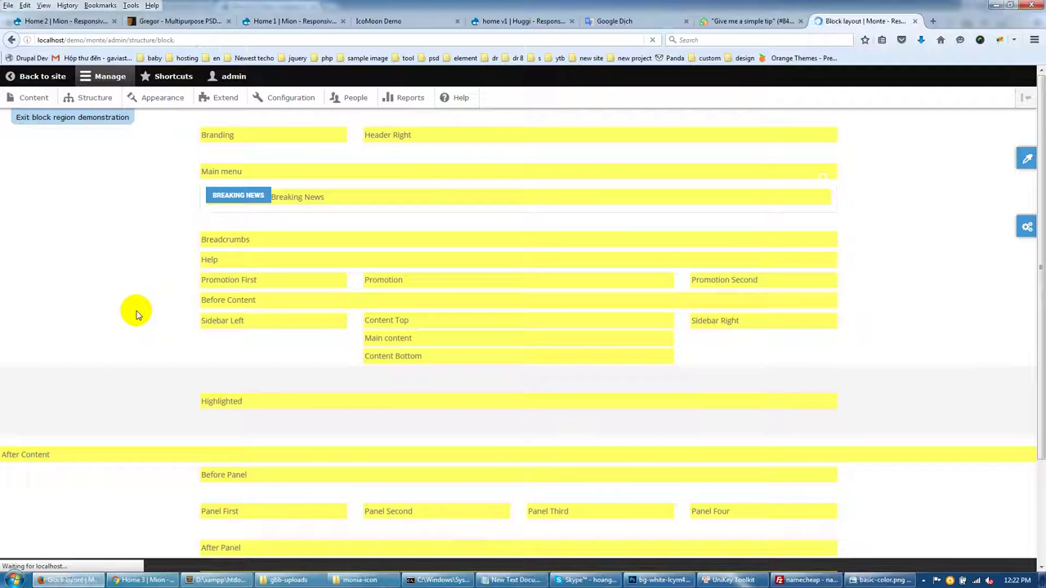
pyautogui.scroll(-3, 136, 394)
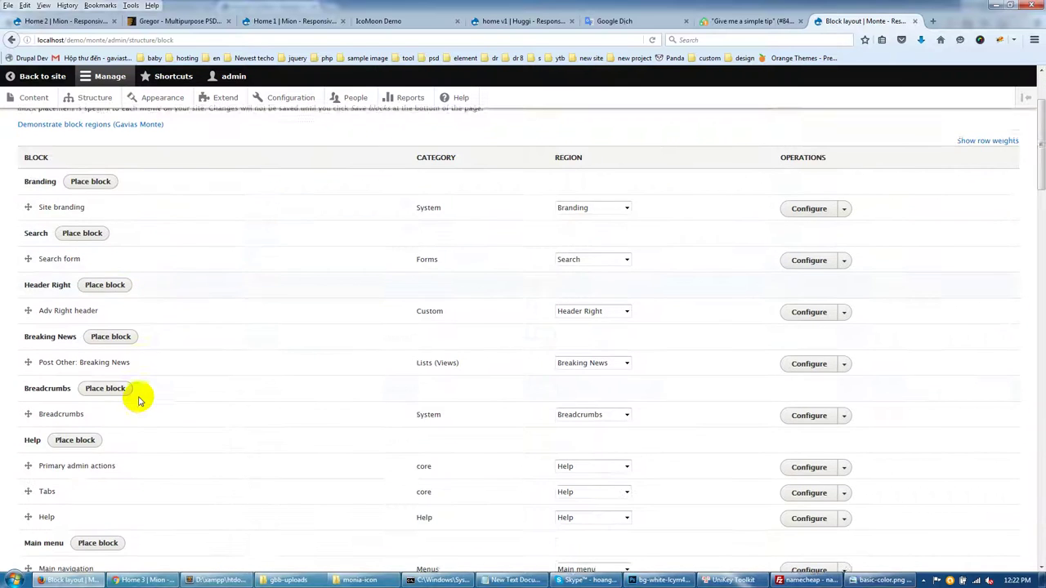
pyautogui.scroll(-1, 136, 402)
pyautogui.scroll(-5, 89, 439)
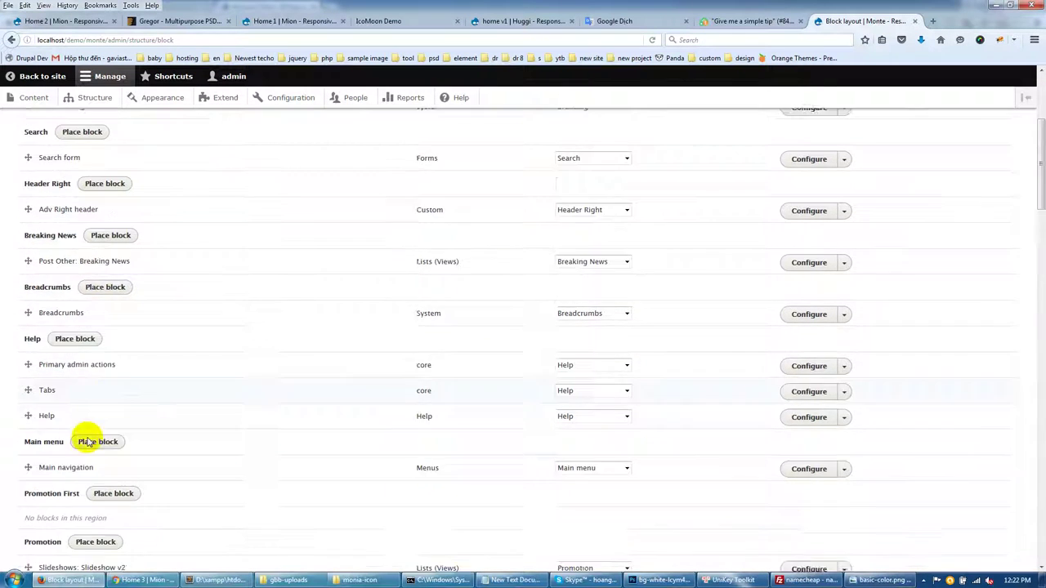
pyautogui.scroll(-2, 89, 442)
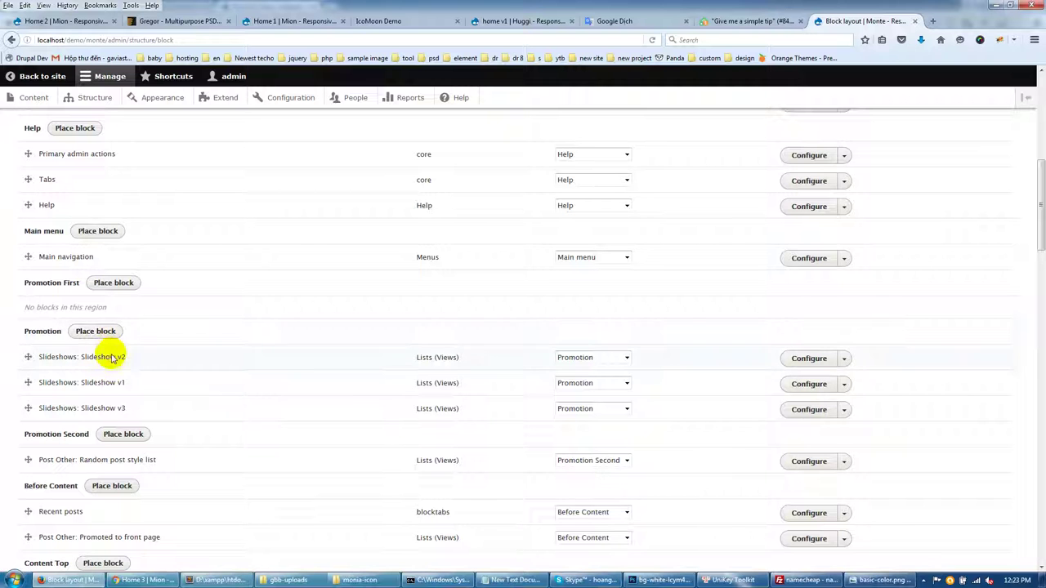
pyautogui.moveTo(125, 382); pyautogui.dragTo(92, 357)
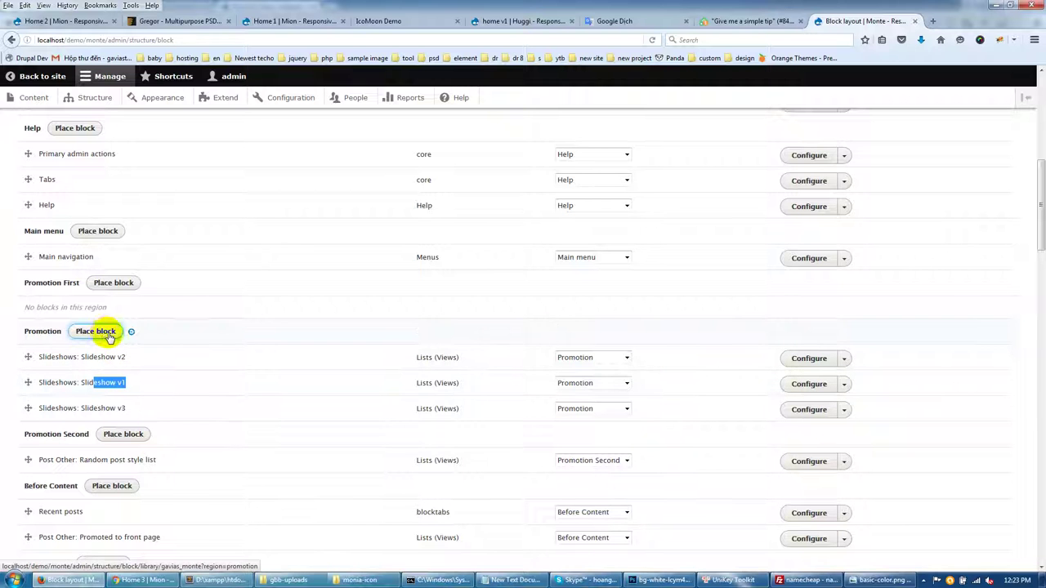
# - Open the list of blocks that can be placed in the Promotion region and filter it by "view", then by "slide"
pyautogui.click(96, 331)
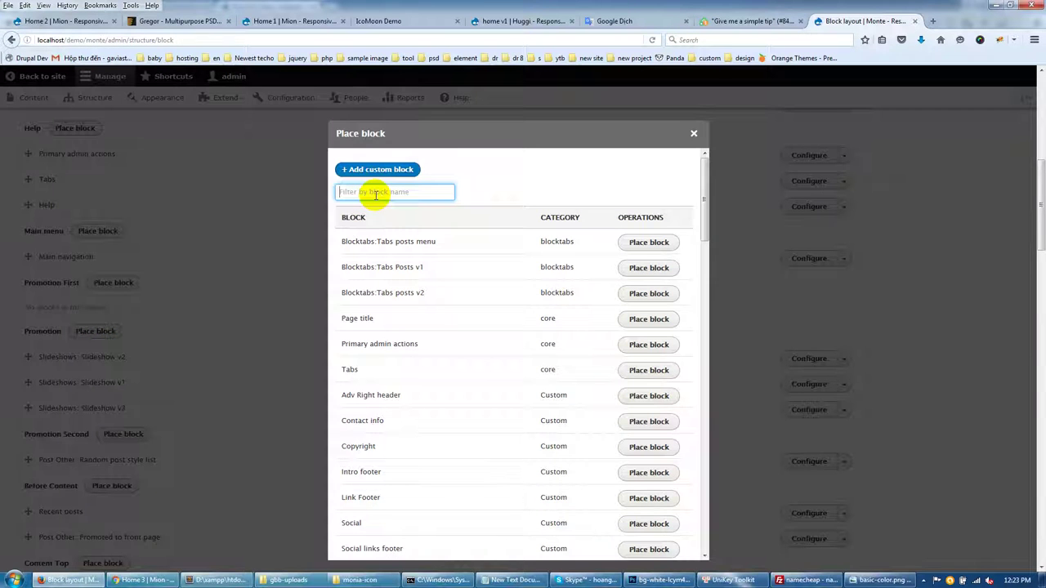
pyautogui.write('view')
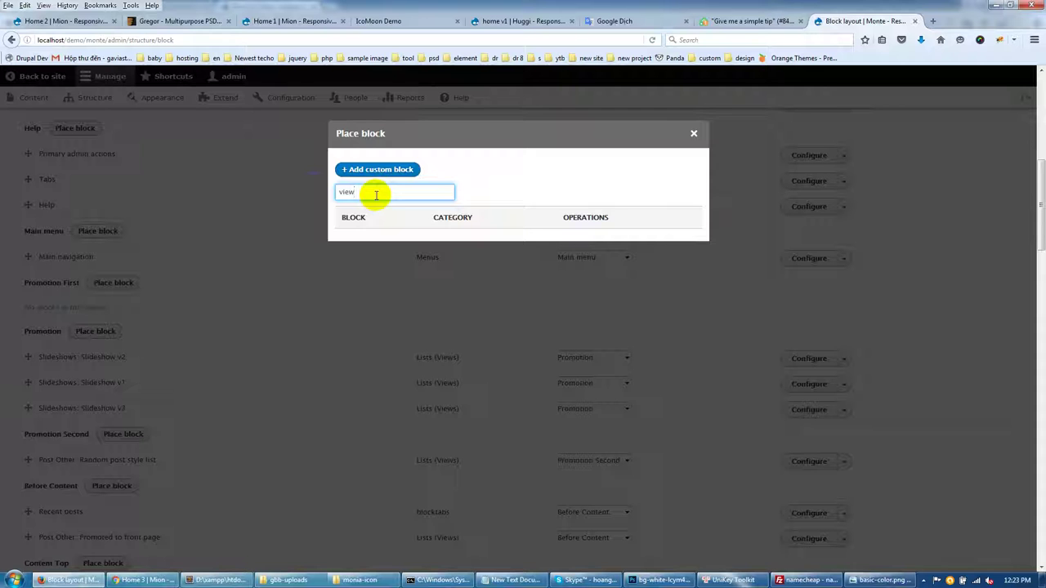
pyautogui.moveTo(375, 194); pyautogui.dragTo(313, 188)
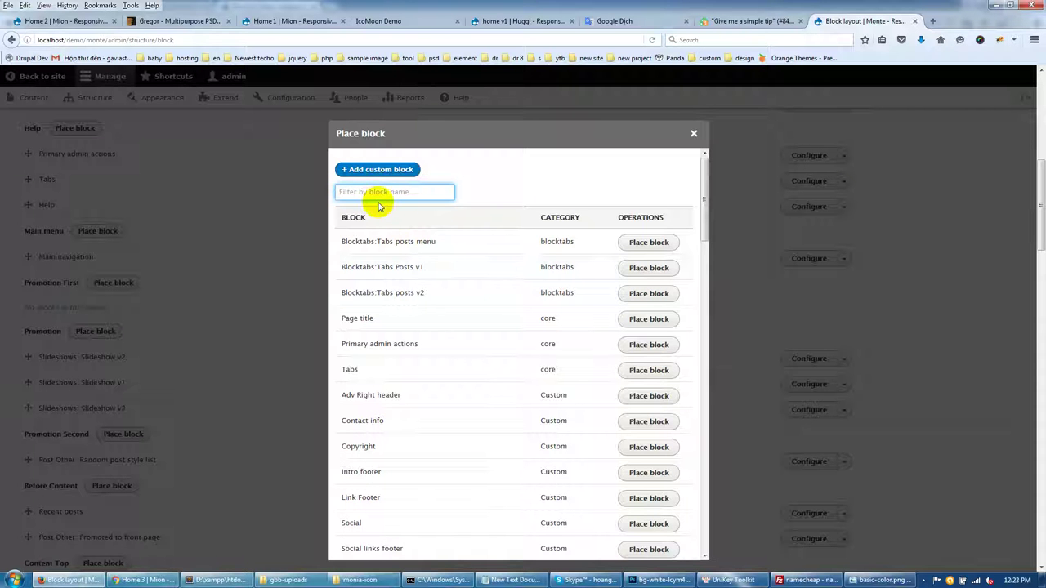
pyautogui.write('slide')
pyautogui.press('BackSpace')
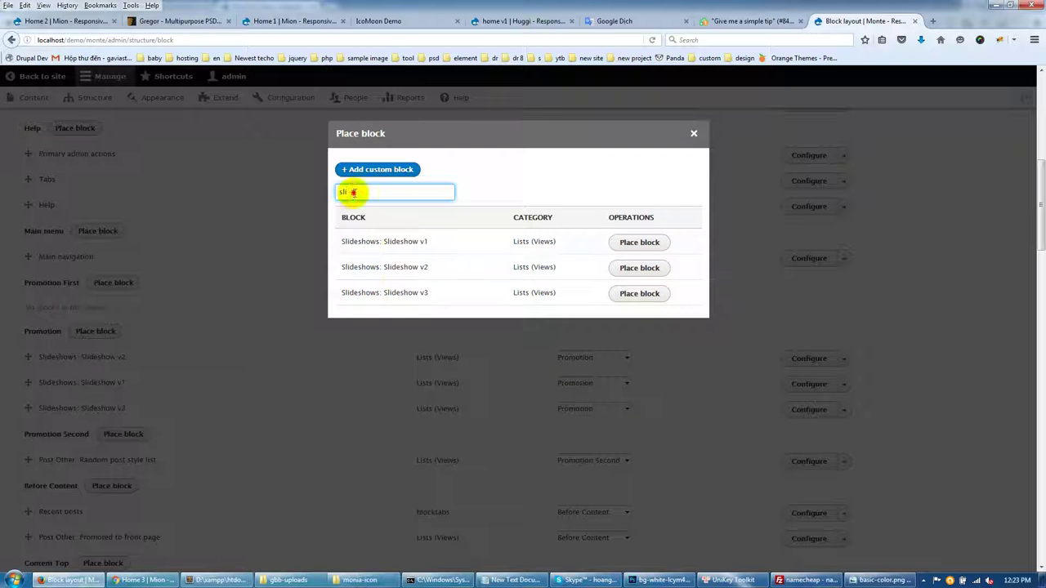
# - Clear the block name filter, look through the available Lists (Views) blocks, close the list without placing any, and return to the site
pyautogui.press('BackSpace')
pyautogui.scroll(-10, 423, 270)
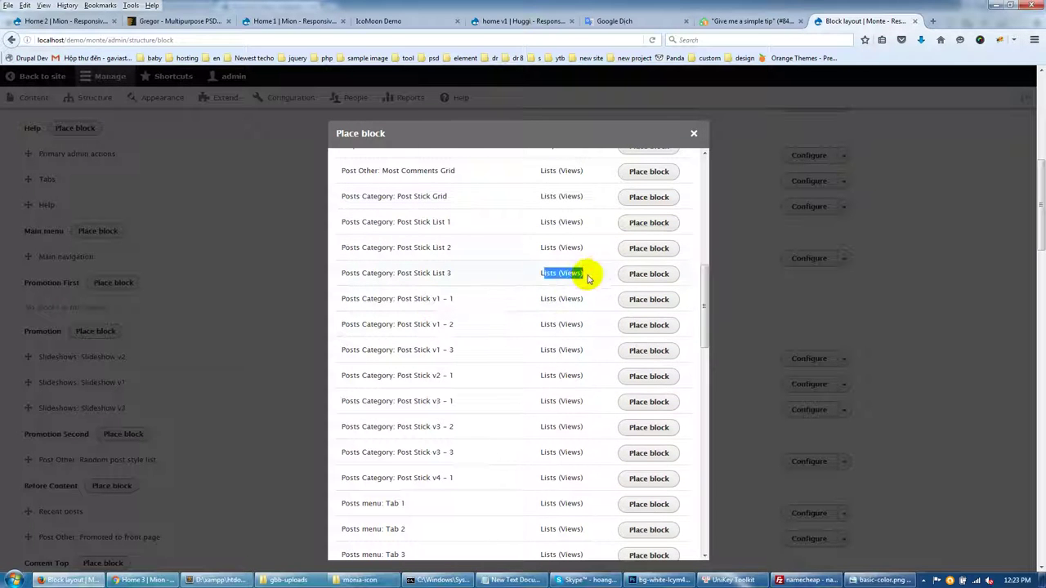
pyautogui.scroll(-3, 404, 367)
pyautogui.scroll(-10, 382, 372)
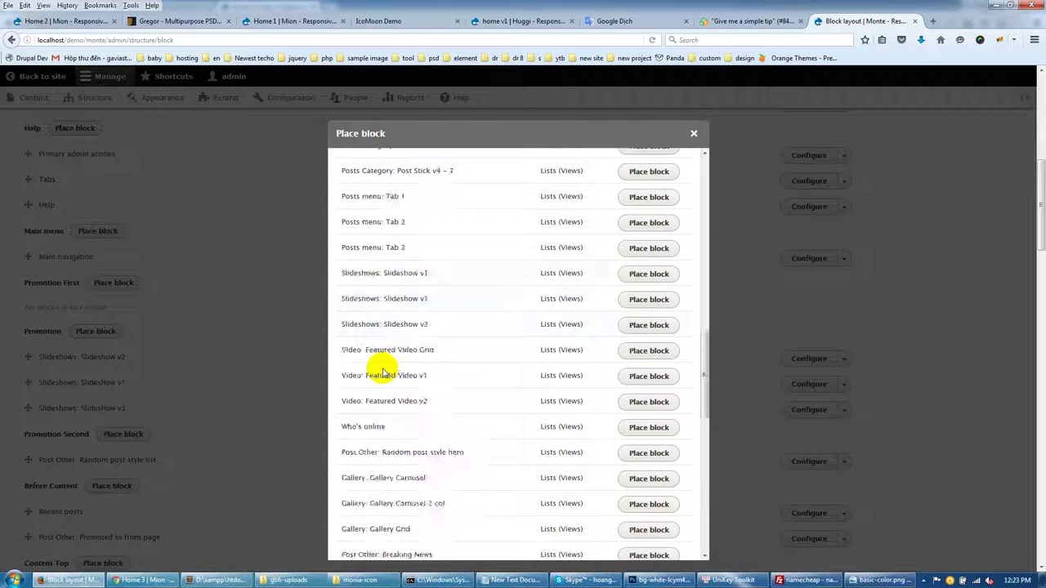
pyautogui.scroll(20, 380, 367)
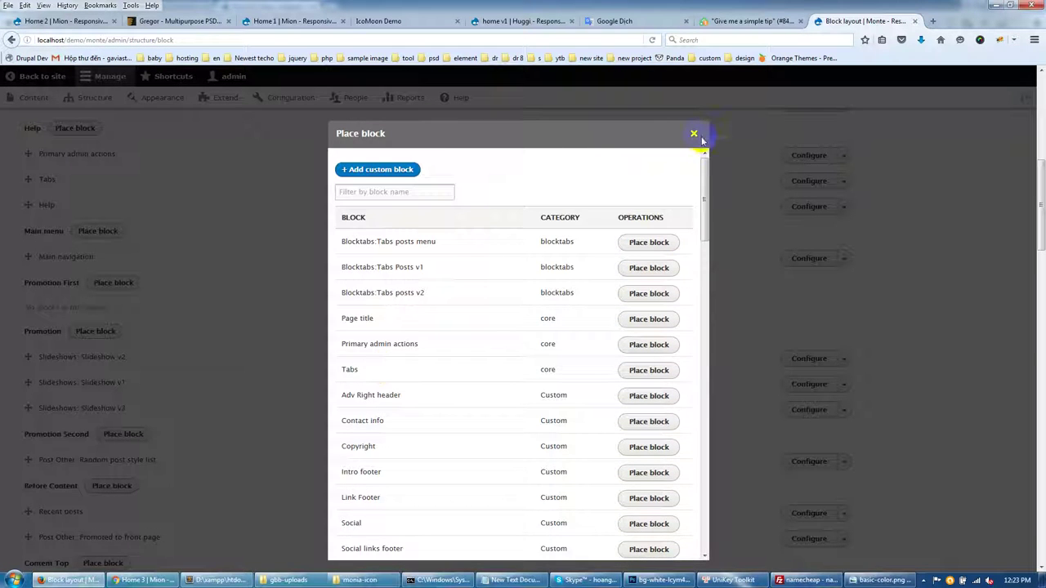
pyautogui.click(695, 135)
pyautogui.click(37, 82)
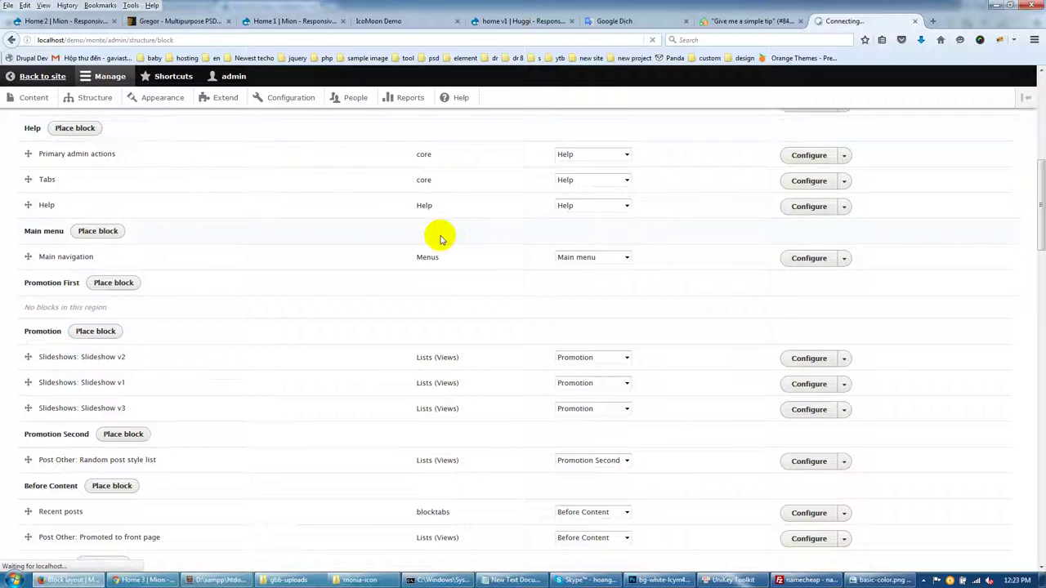